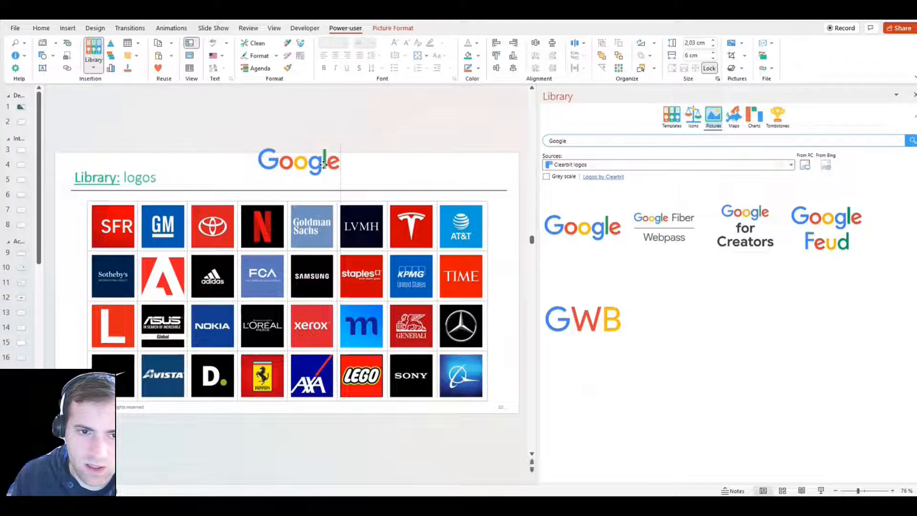
# Switch the library to maps and browse through the available country maps
pyautogui.click(373, 164)
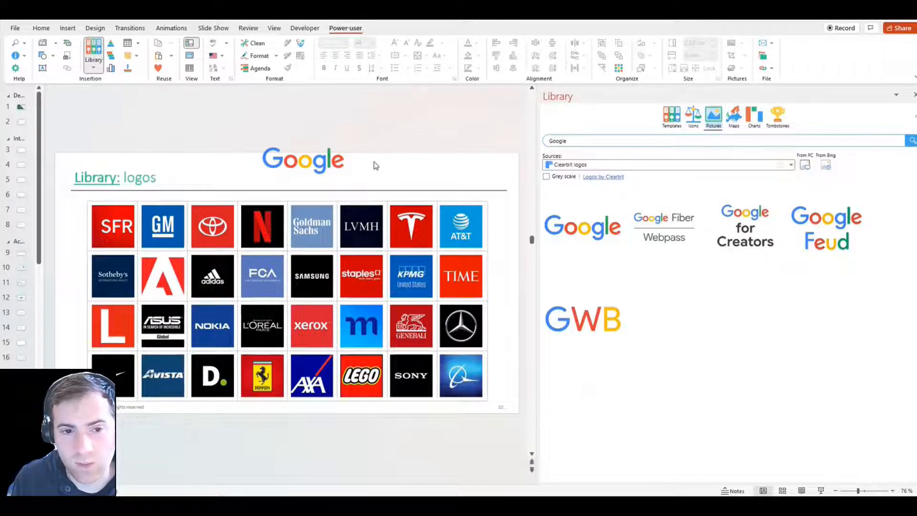
pyautogui.click(345, 160)
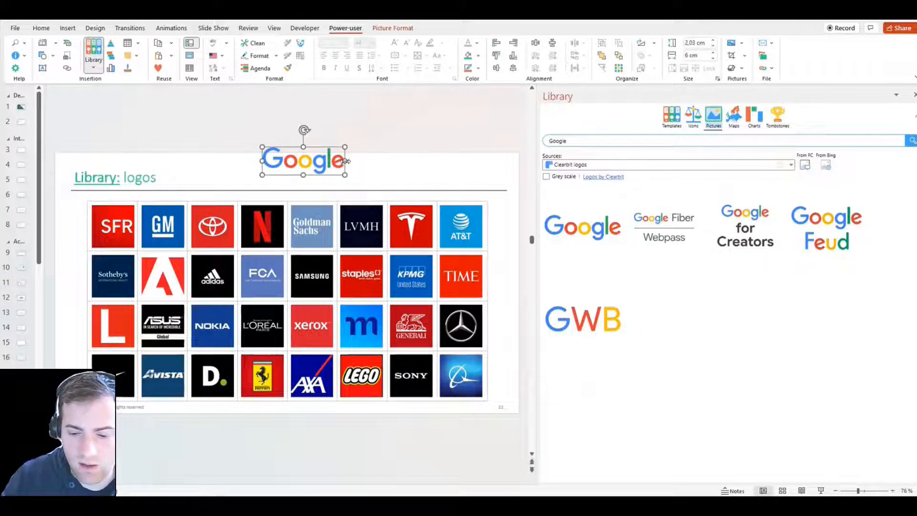
pyautogui.click(734, 117)
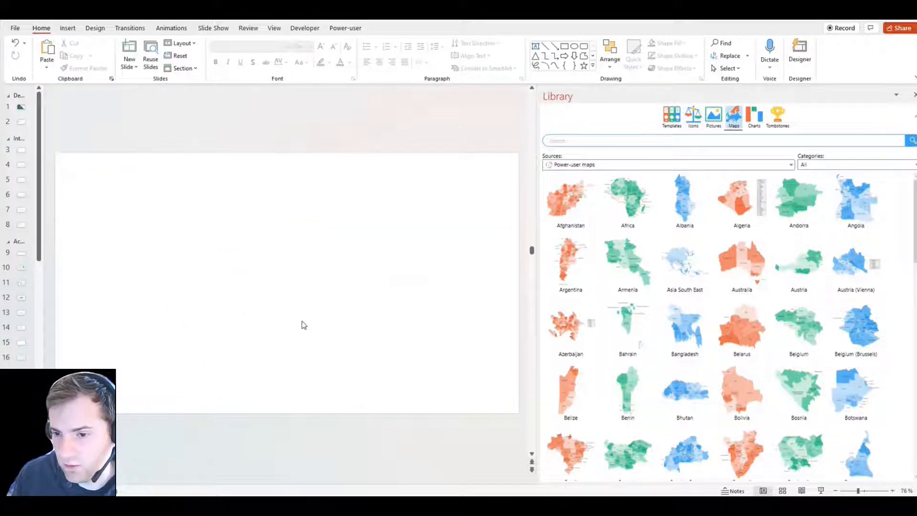
pyautogui.scroll(-1, 731, 325)
pyautogui.scroll(-5, 731, 325)
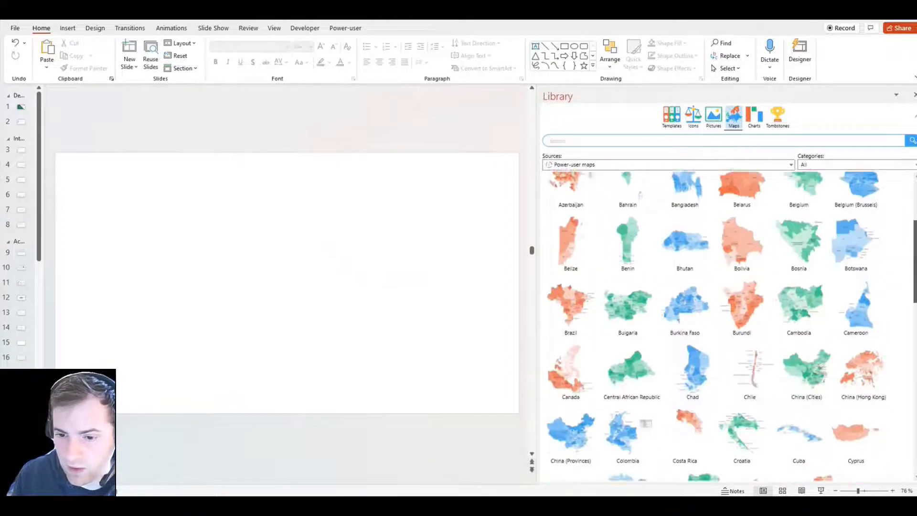
pyautogui.scroll(-2, 731, 325)
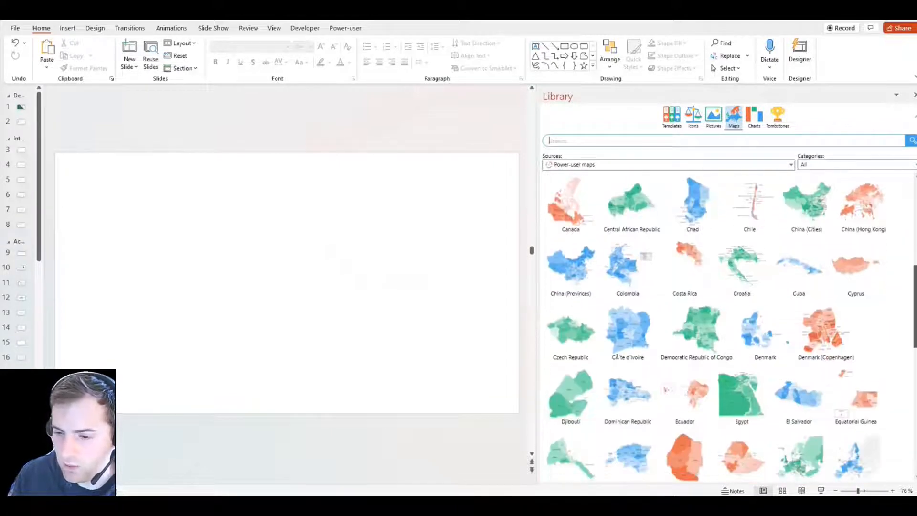
pyautogui.scroll(-2, 716, 325)
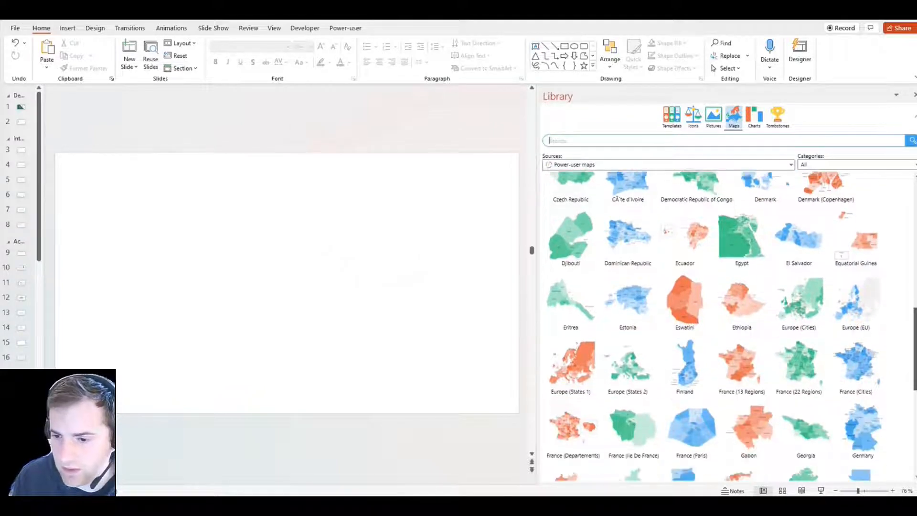
pyautogui.scroll(-1, 717, 325)
pyautogui.scroll(-3, 731, 325)
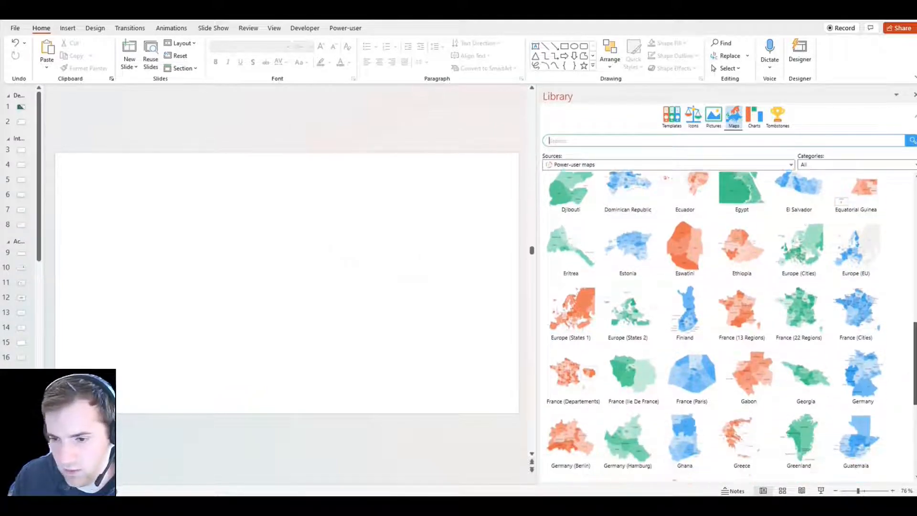
pyautogui.scroll(-3, 915, 397)
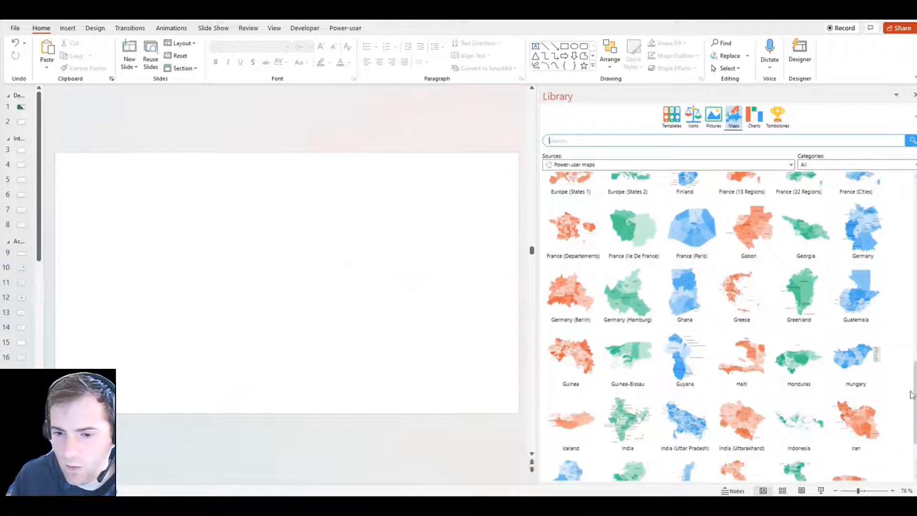
# Search the maps library for united states and insert the United States map onto a slide
pyautogui.click(581, 137)
pyautogui.write('united sattes')
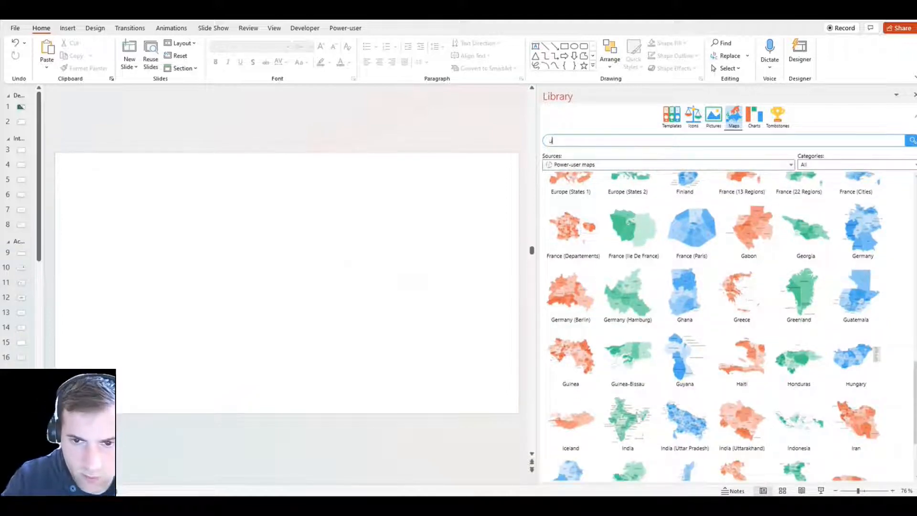
pyautogui.press('BackSpace')
pyautogui.press('BackSpace')
pyautogui.press('BackSpace')
pyautogui.press('BackSpace')
pyautogui.press('BackSpace')
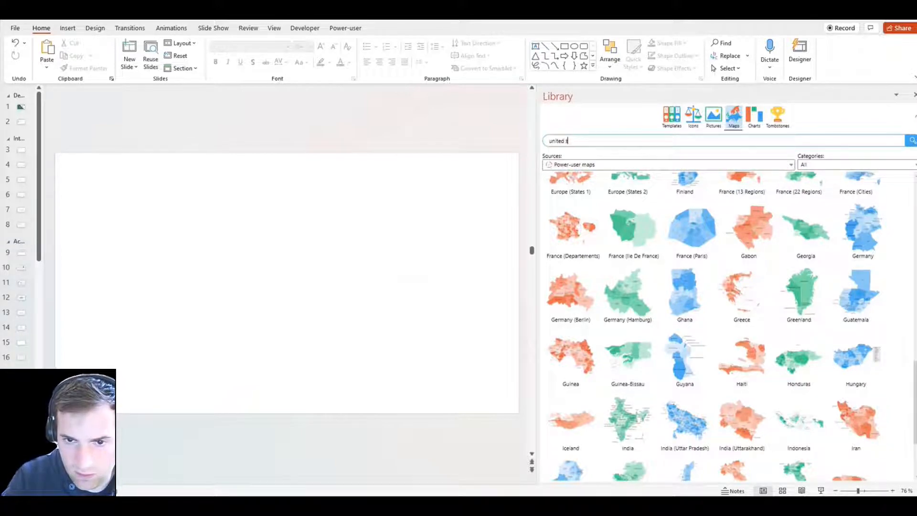
pyautogui.write('tates')
pyautogui.press('Return')
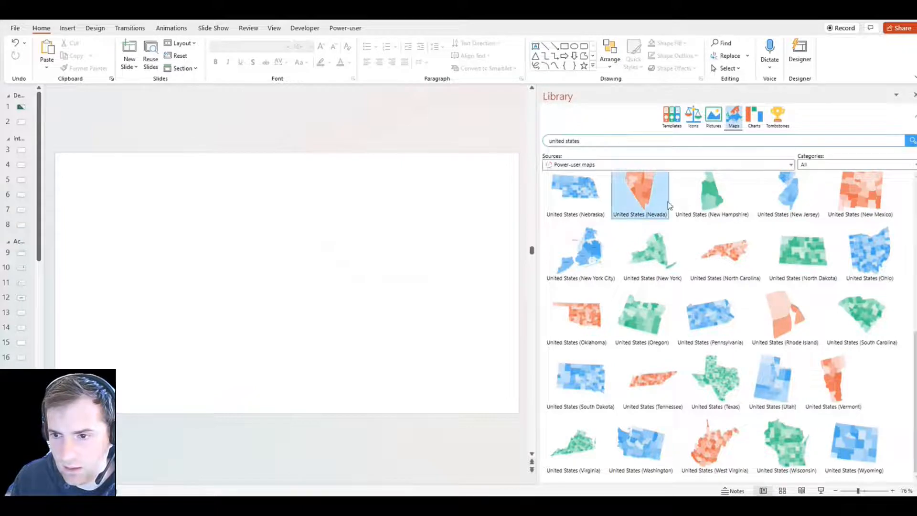
pyautogui.scroll(5, 621, 200)
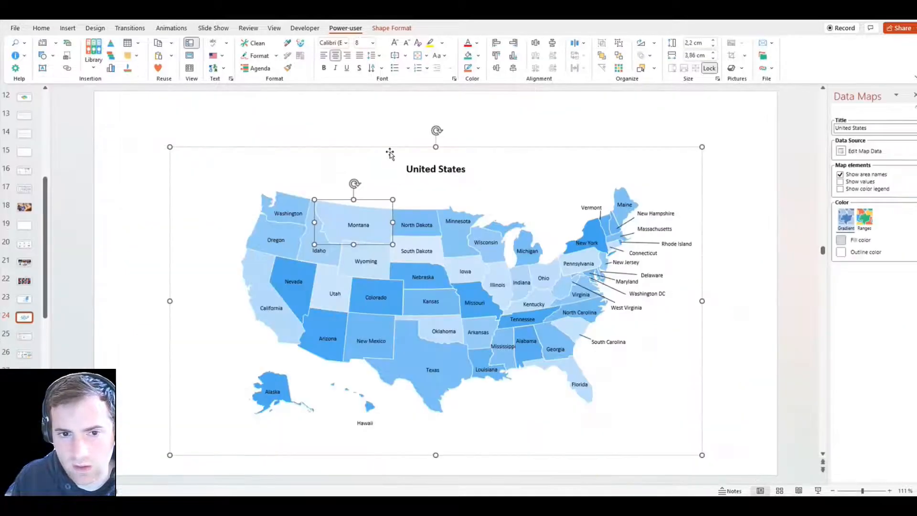
pyautogui.click(374, 129)
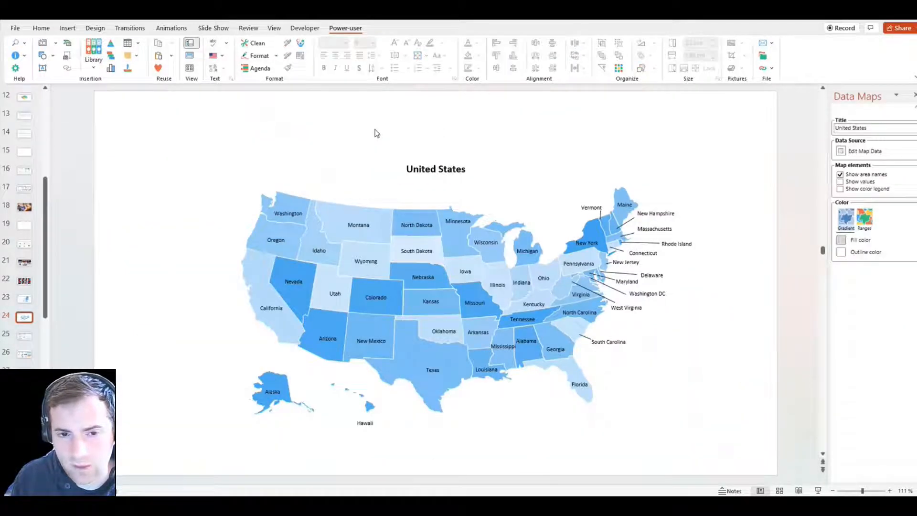
pyautogui.click(375, 206)
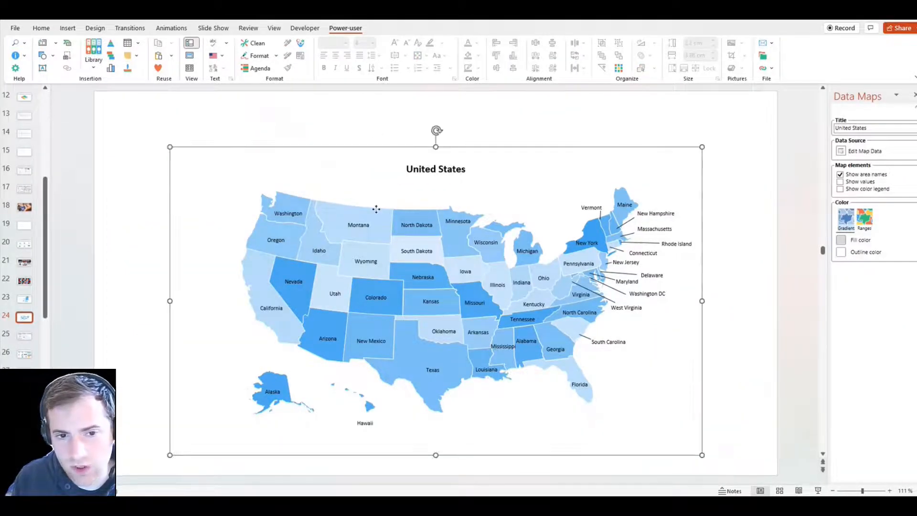
pyautogui.click(375, 206)
pyautogui.click(478, 55)
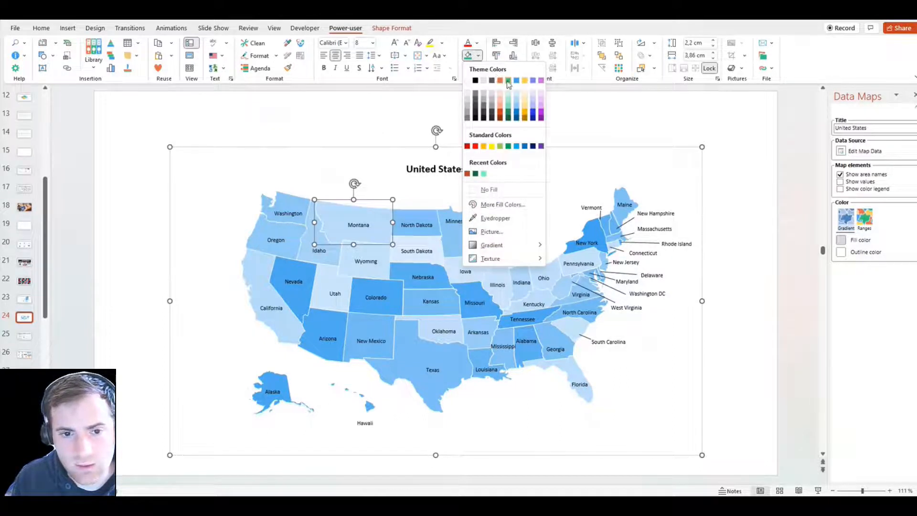
pyautogui.click(406, 113)
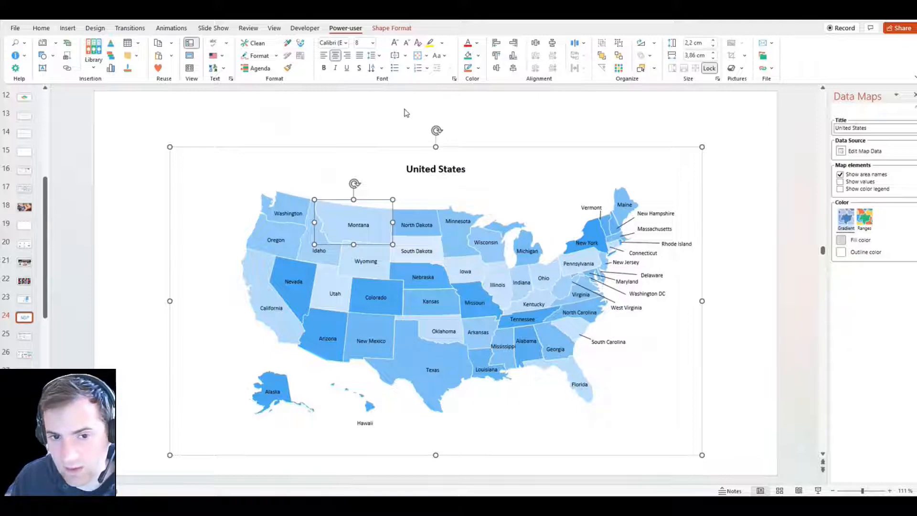
pyautogui.click(406, 113)
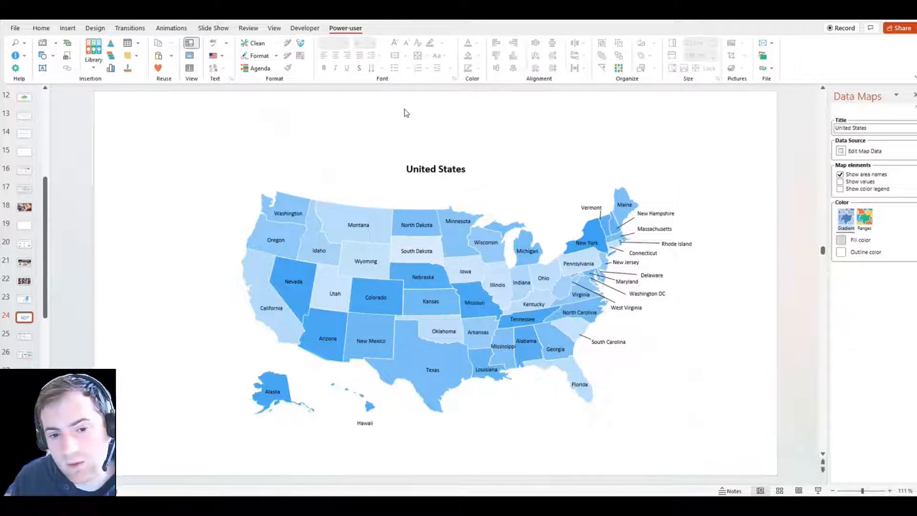
# Edit the map data, numbering the states' Value for color entries from 1 to 51
pyautogui.click(840, 152)
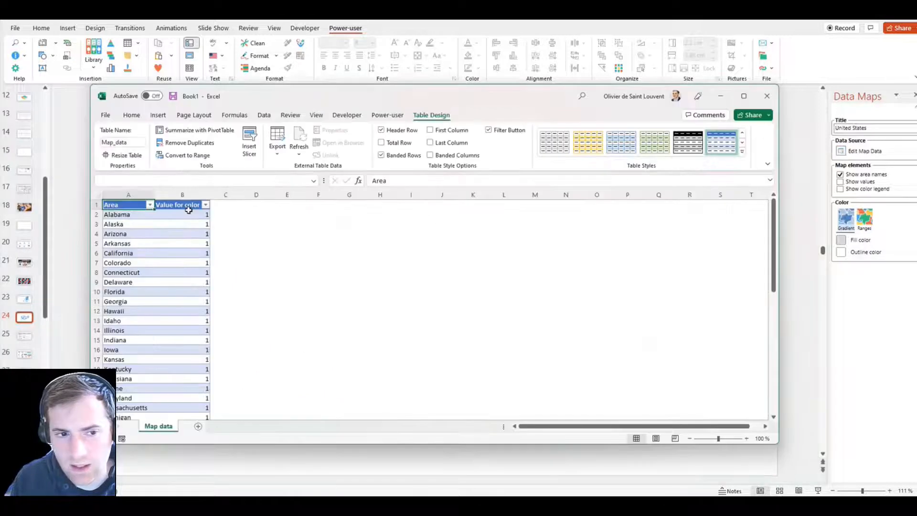
pyautogui.click(184, 214)
pyautogui.press('Down')
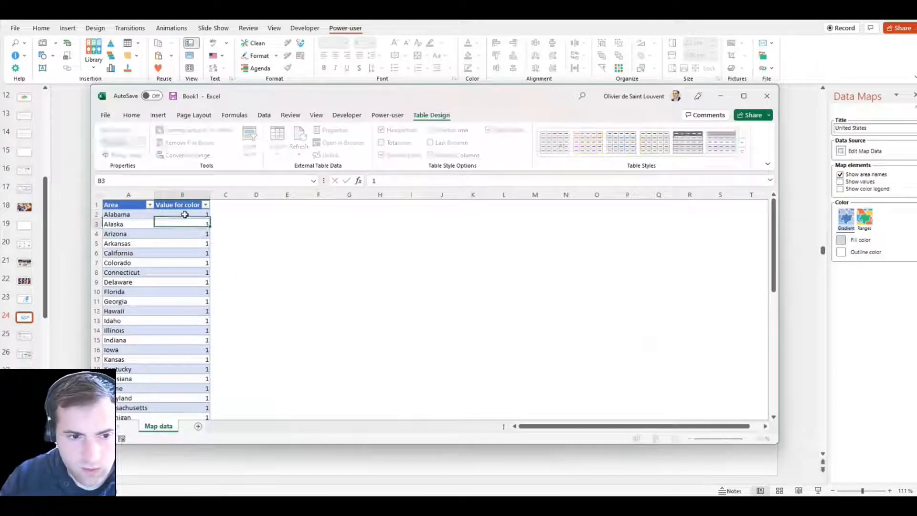
pyautogui.write('2')
pyautogui.press('Return')
pyautogui.moveTo(184, 215); pyautogui.dragTo(206, 401)
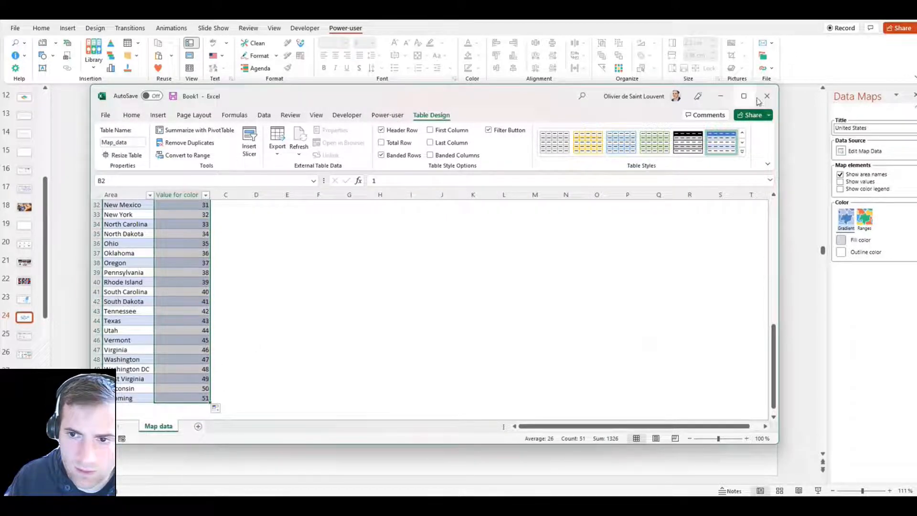
pyautogui.click(765, 96)
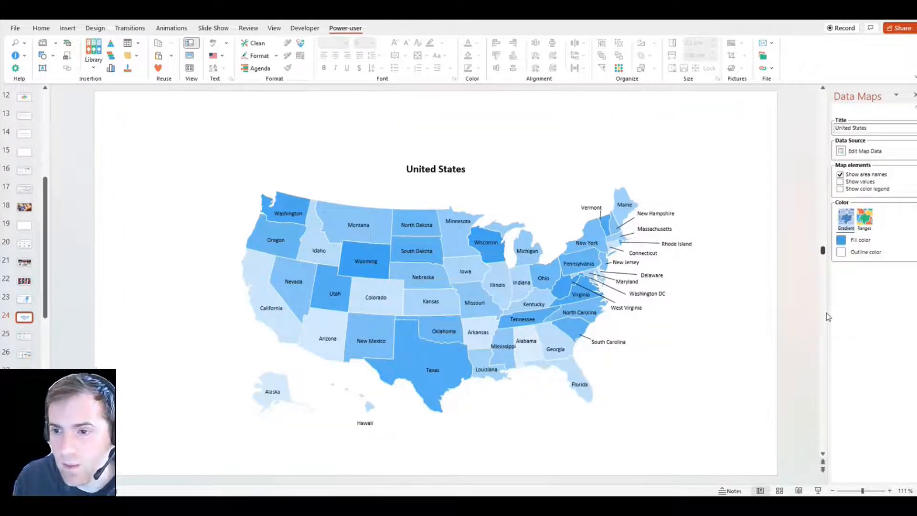
# Set the map's gradient fill colour to green
pyautogui.click(840, 184)
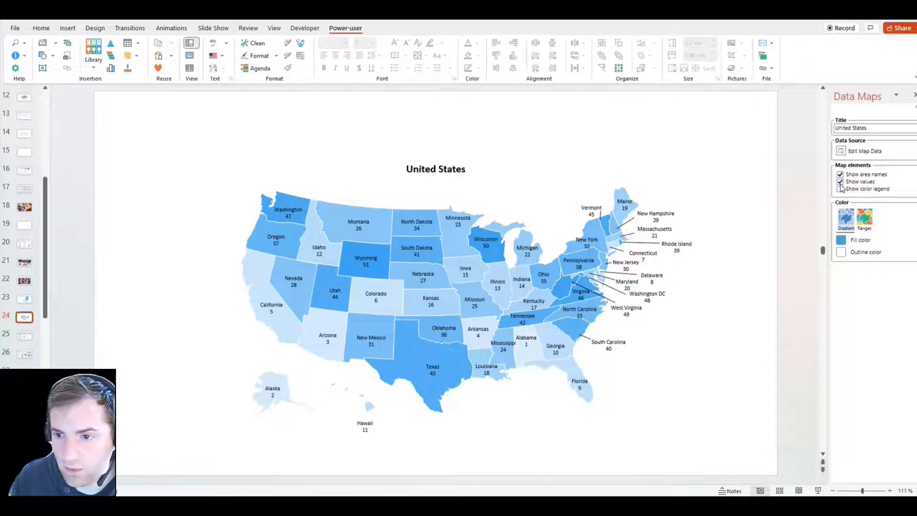
pyautogui.click(840, 184)
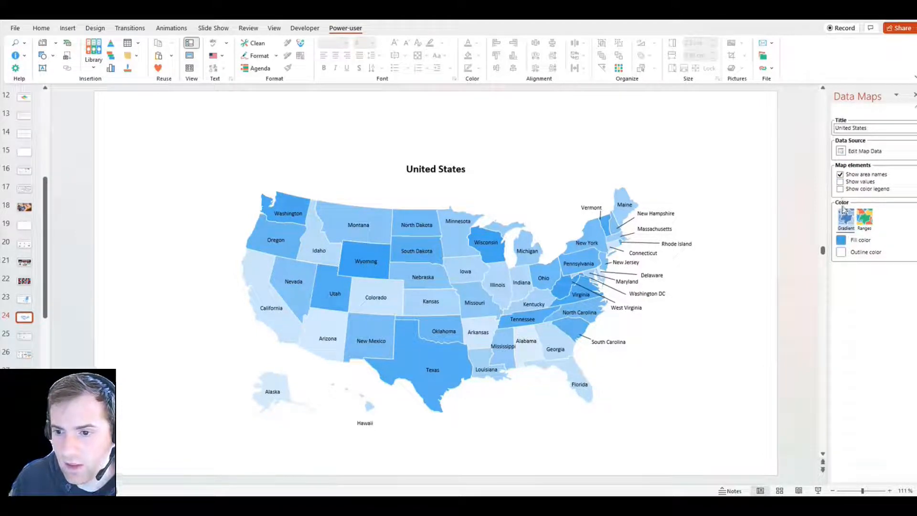
pyautogui.click(841, 240)
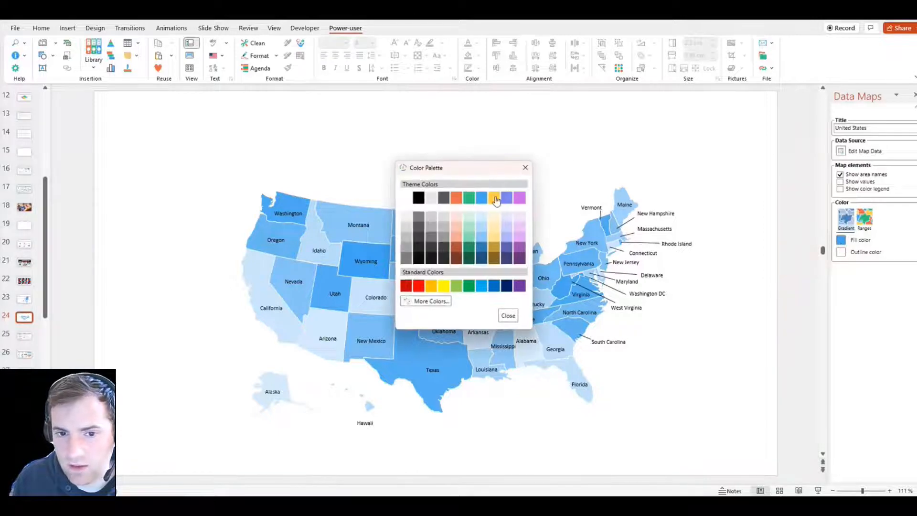
pyautogui.click(469, 201)
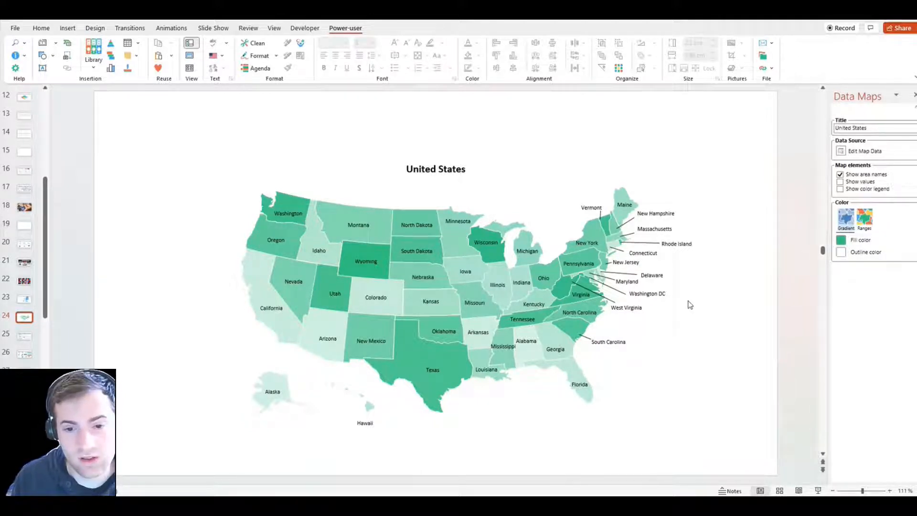
# Switch the map colouring to value ranges and close the Data Maps pane
pyautogui.click(861, 218)
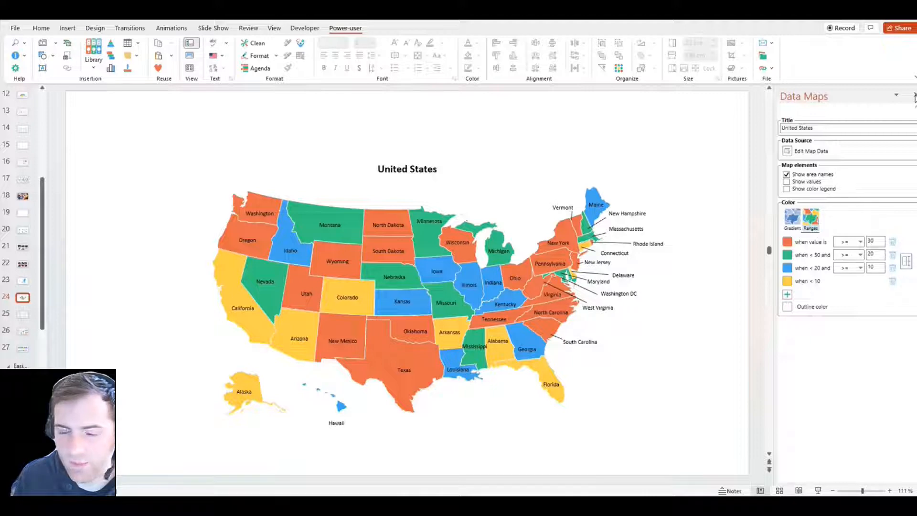
pyautogui.click(913, 95)
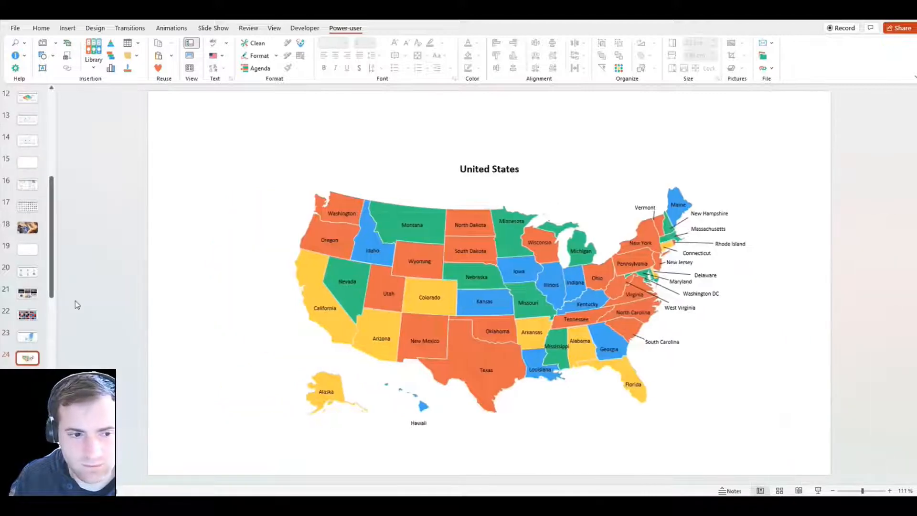
# Insert the Bars diverging stacked chart from the library's charts
pyautogui.click(94, 50)
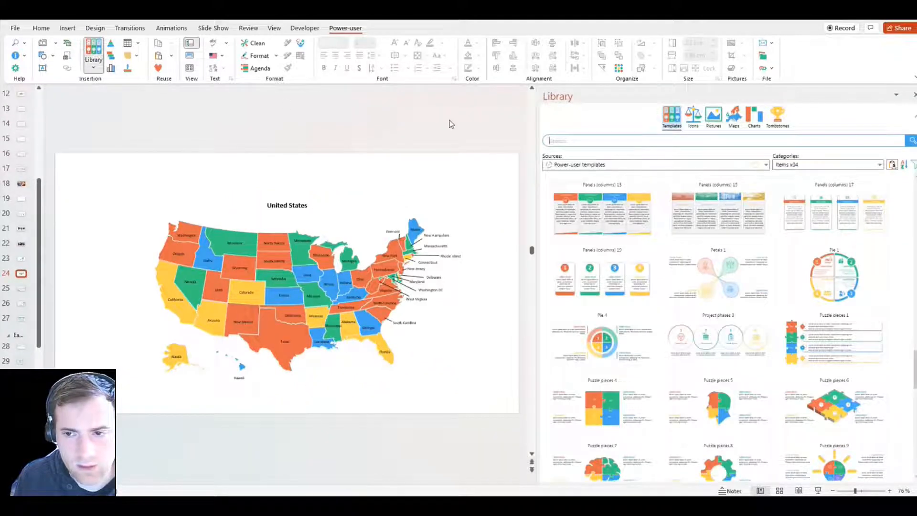
pyautogui.click(755, 117)
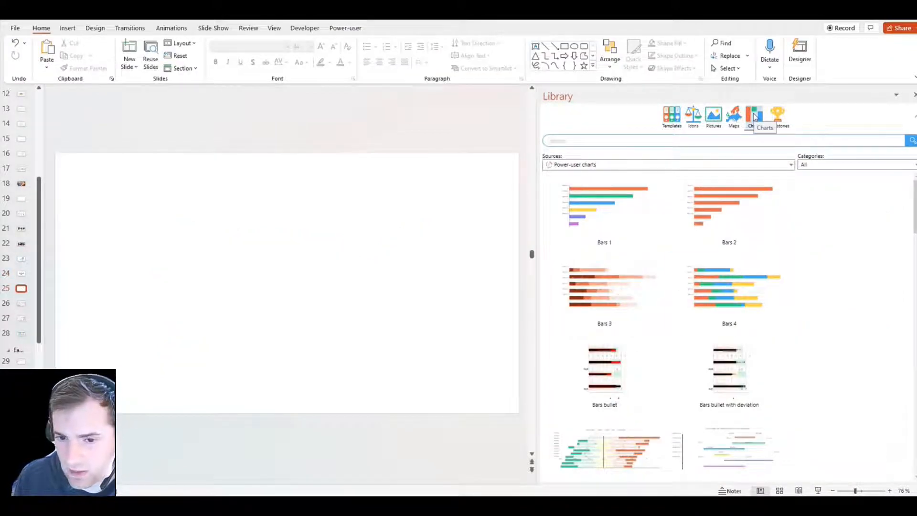
pyautogui.scroll(-2, 773, 325)
pyautogui.click(630, 349)
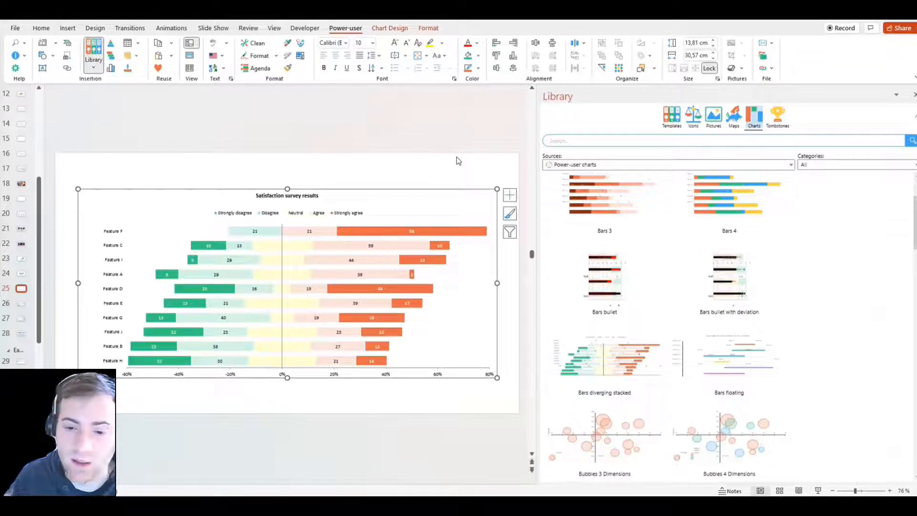
# Open the chart's data in the spreadsheet window, enlarge it to review the values, and close it
pyautogui.click(398, 30)
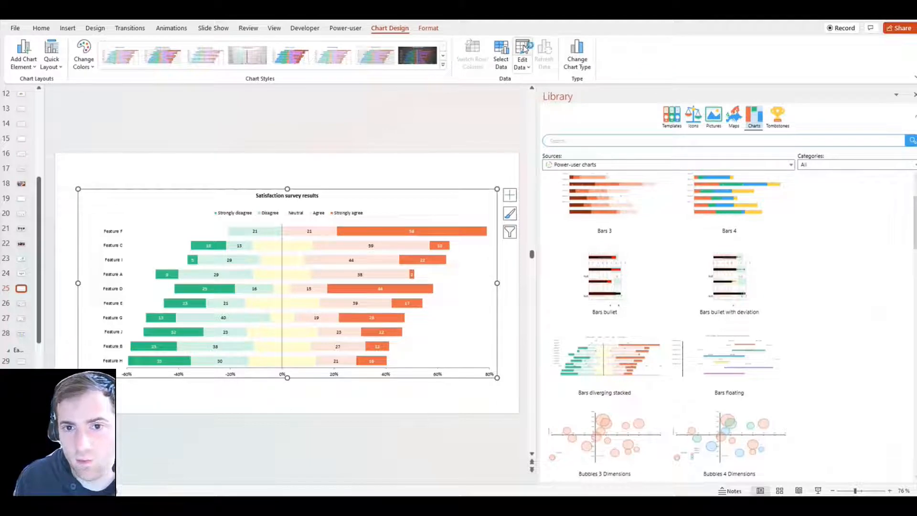
pyautogui.click(524, 49)
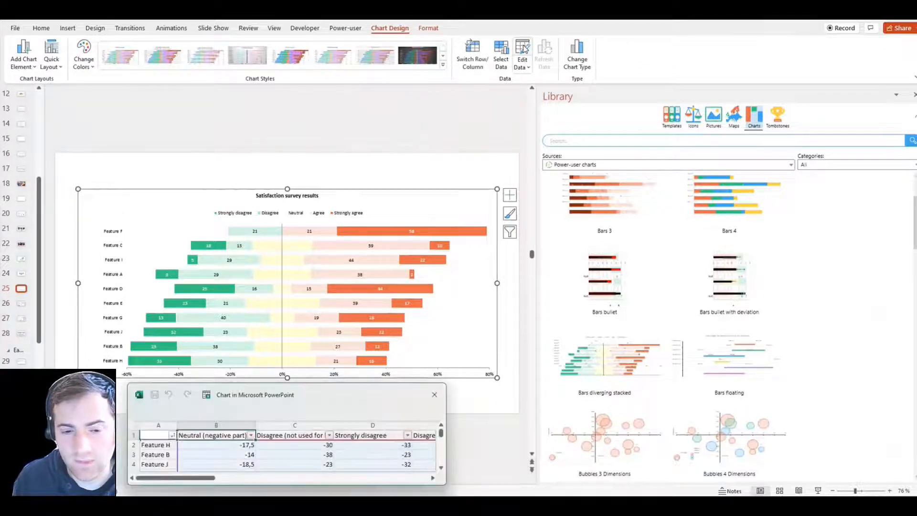
pyautogui.moveTo(384, 385); pyautogui.dragTo(423, 292)
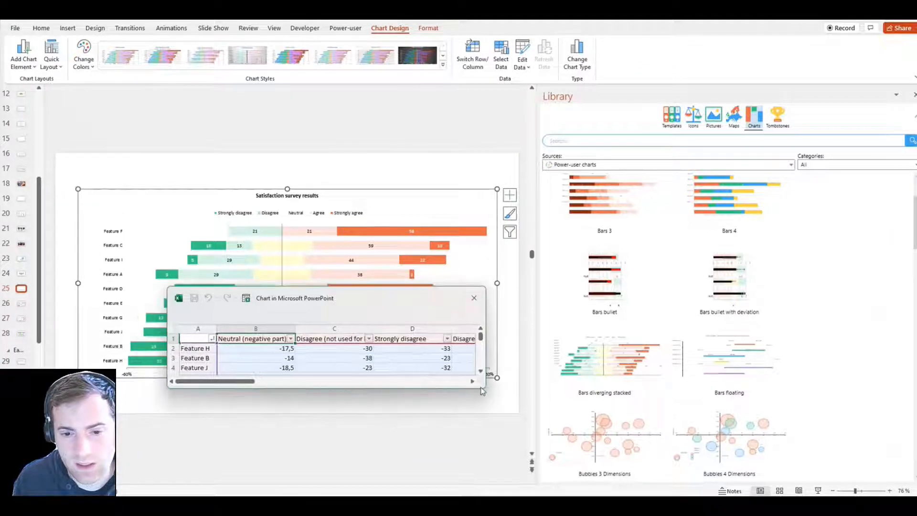
pyautogui.moveTo(485, 388); pyautogui.dragTo(518, 482)
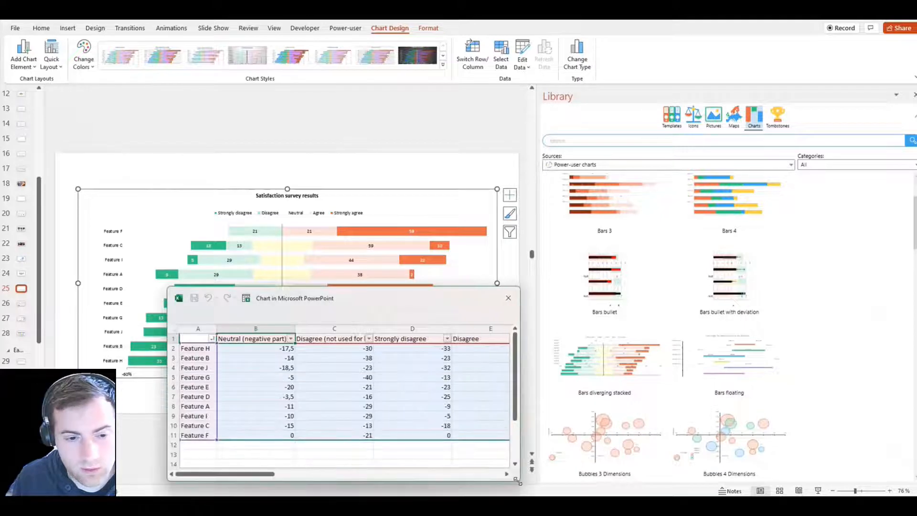
pyautogui.click(508, 299)
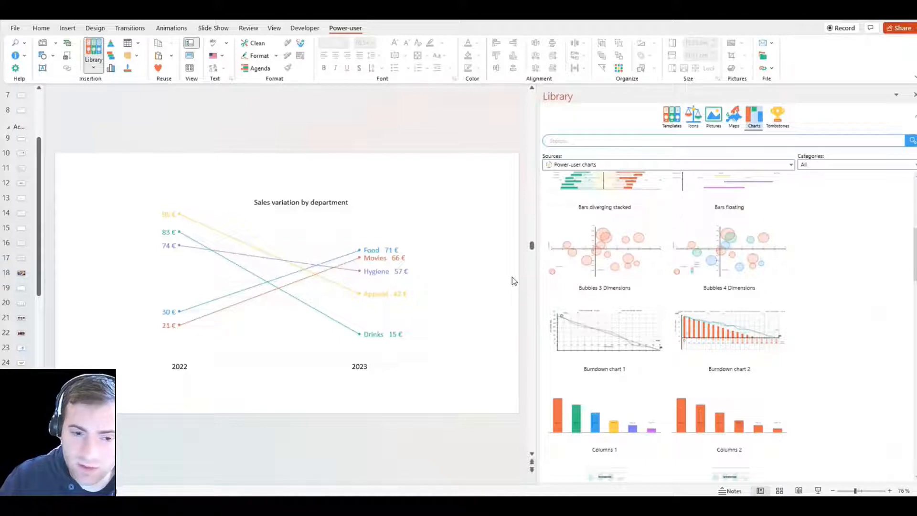
# Browse further chart templates in the library, then close the library
pyautogui.scroll(-1, 513, 281)
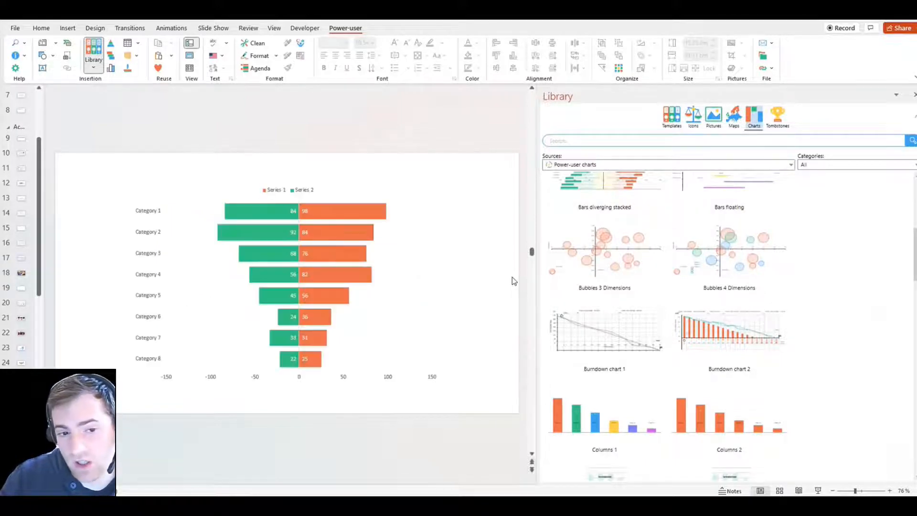
pyautogui.scroll(-1, 513, 281)
pyautogui.scroll(-1, 514, 280)
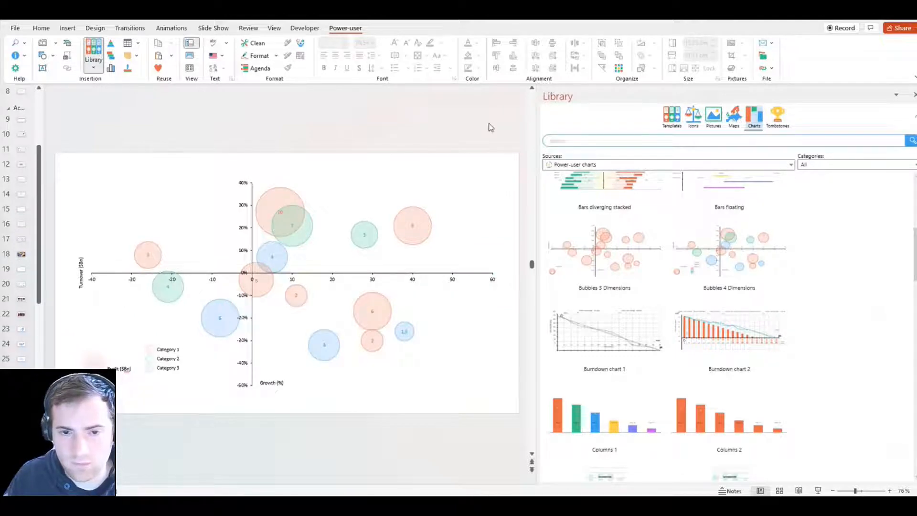
pyautogui.click(914, 94)
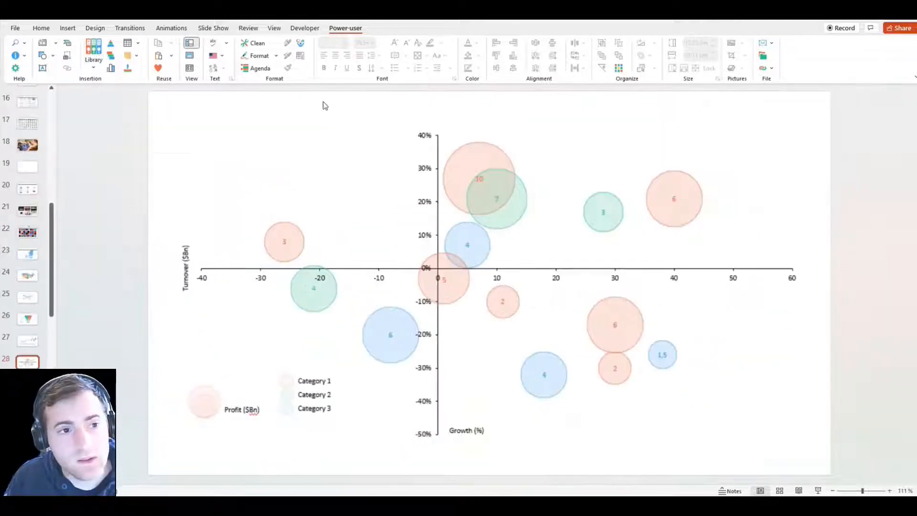
# Go to the Diagrams slide and select the circular diagram
pyautogui.click(26, 376)
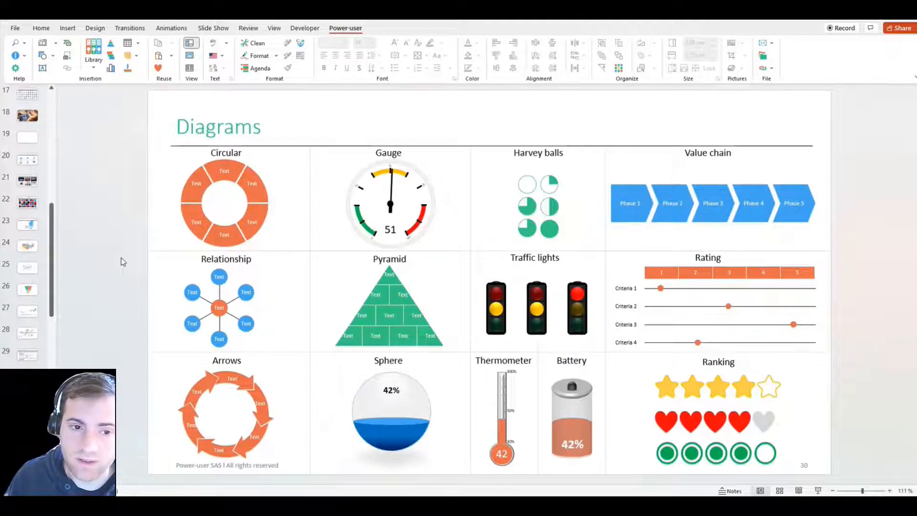
pyautogui.click(260, 195)
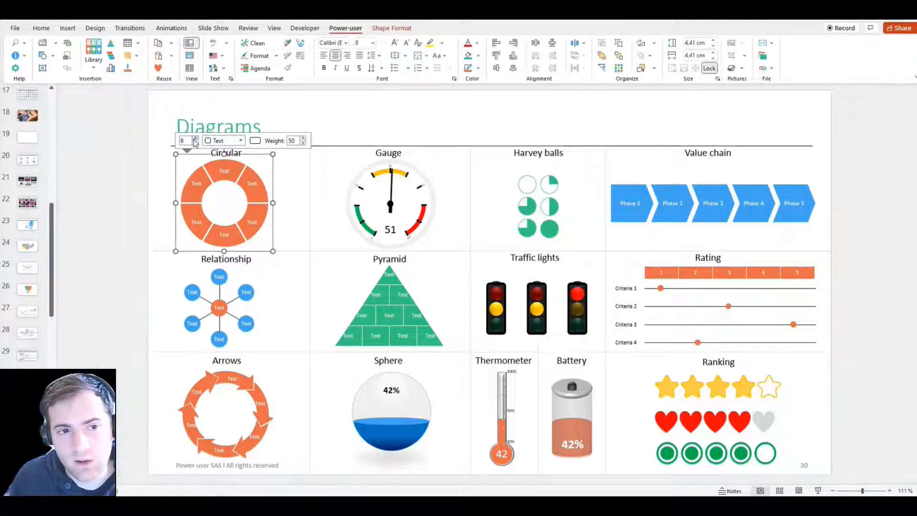